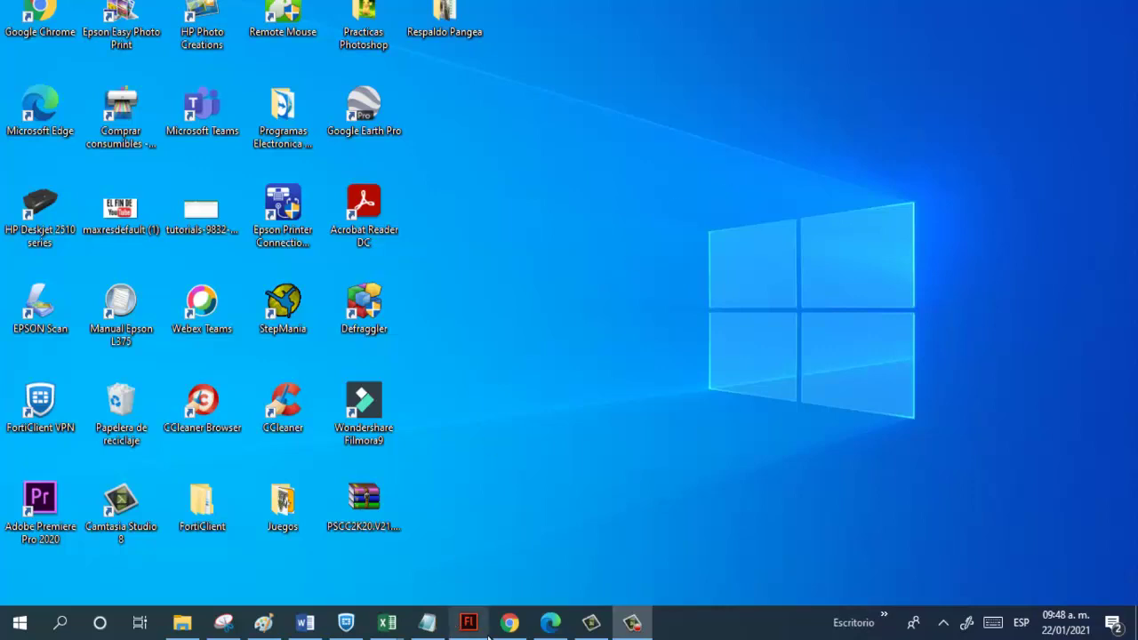
Step: Look through the open Excel, Edge and Flash windows, and enter the text "DFDSD" in the untitled Notepad document
{"action": "mouse_move", "coordinate": [384, 620]}
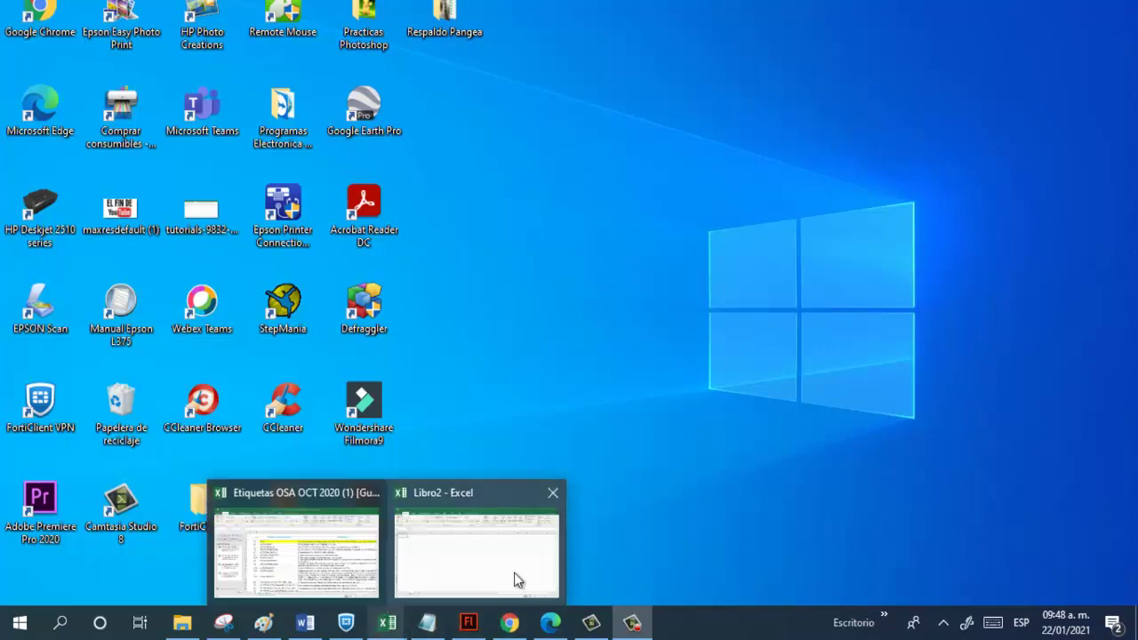
{"action": "left_click", "coordinate": [552, 624]}
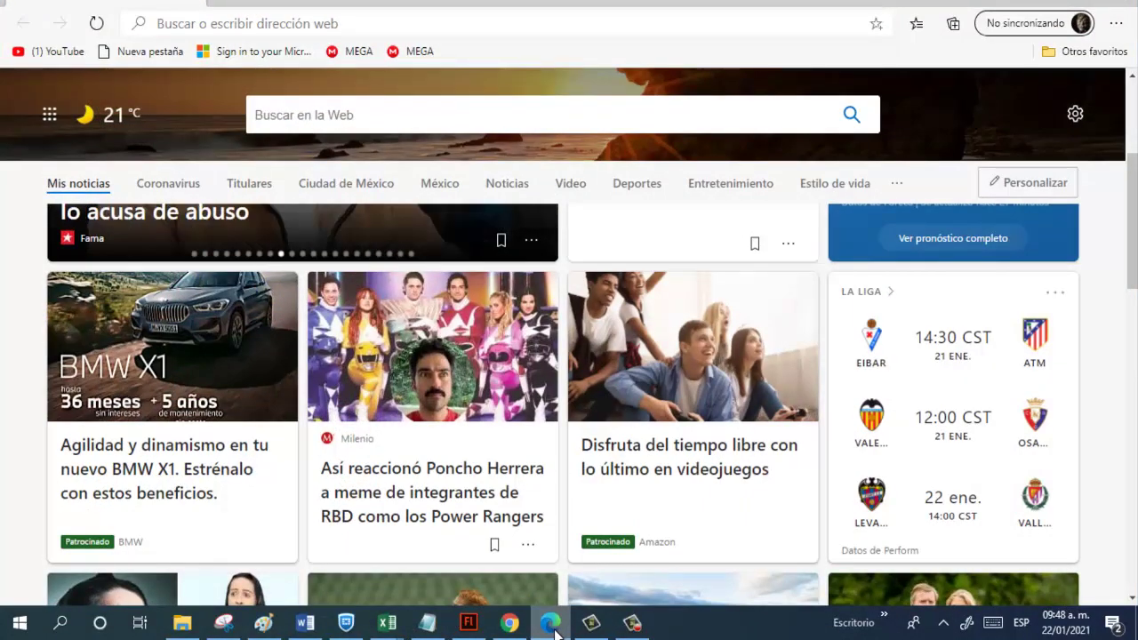
{"action": "left_click", "coordinate": [462, 625]}
{"action": "left_click", "coordinate": [428, 622]}
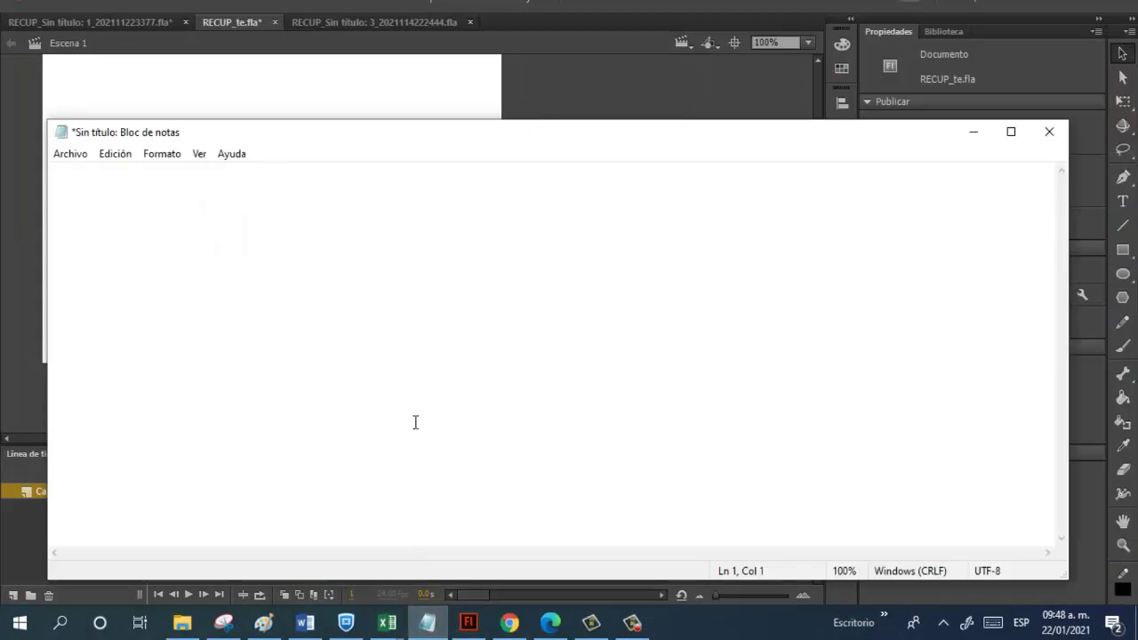
{"action": "type", "text": "DFDSF"}
Step: Bring the open Word document to full screen, then hide all windows to show the desktop
{"action": "left_click", "coordinate": [305, 622]}
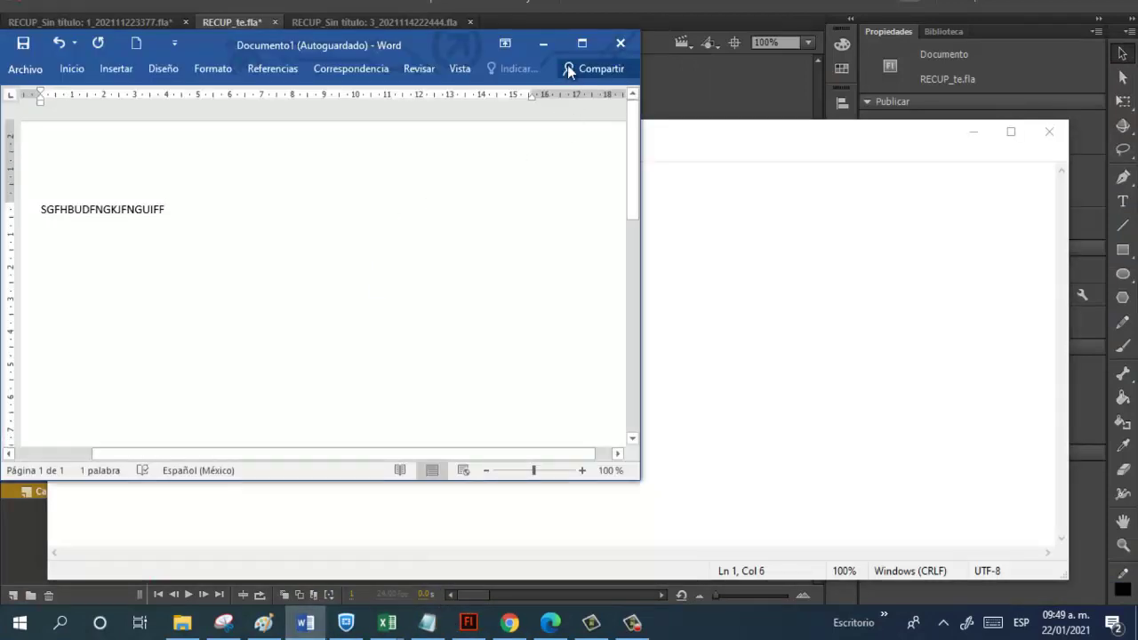
{"action": "left_click", "coordinate": [582, 43]}
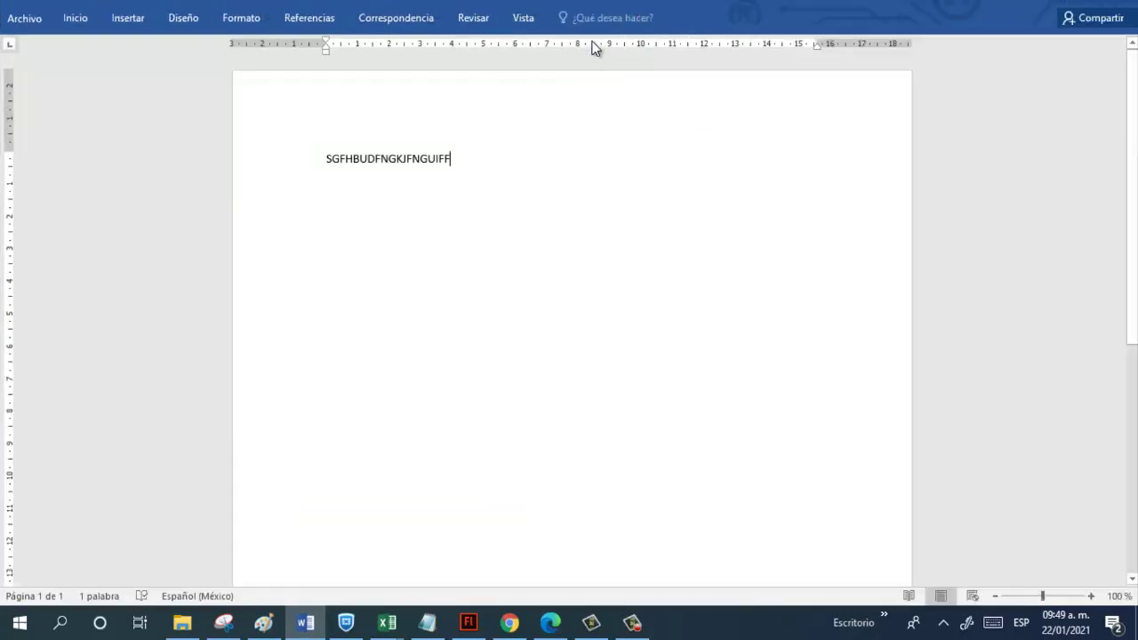
{"action": "left_click", "coordinate": [1050, 12]}
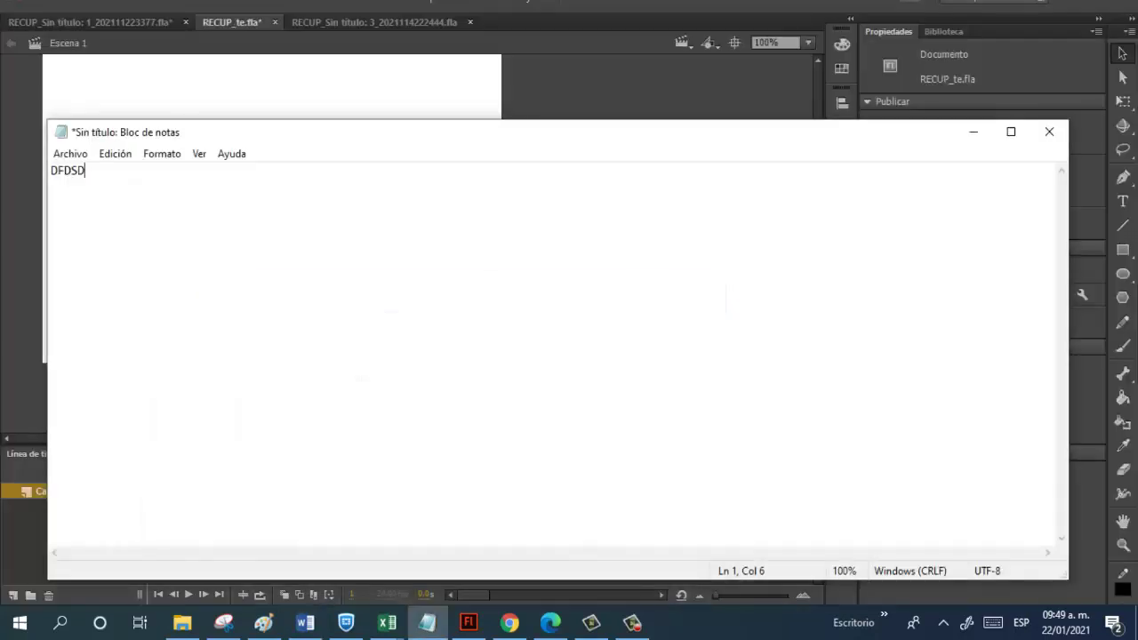
{"action": "key", "text": "super+d"}
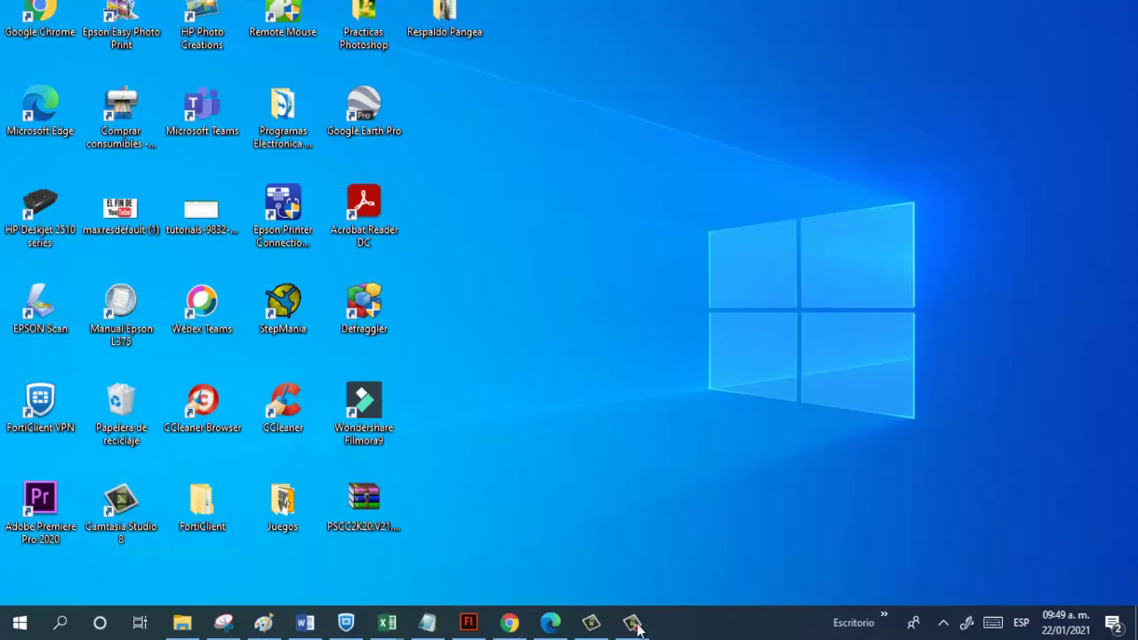
Step: From the Edge window, create a new virtual desktop and open Google Earth Pro on it
{"action": "left_click", "coordinate": [551, 624]}
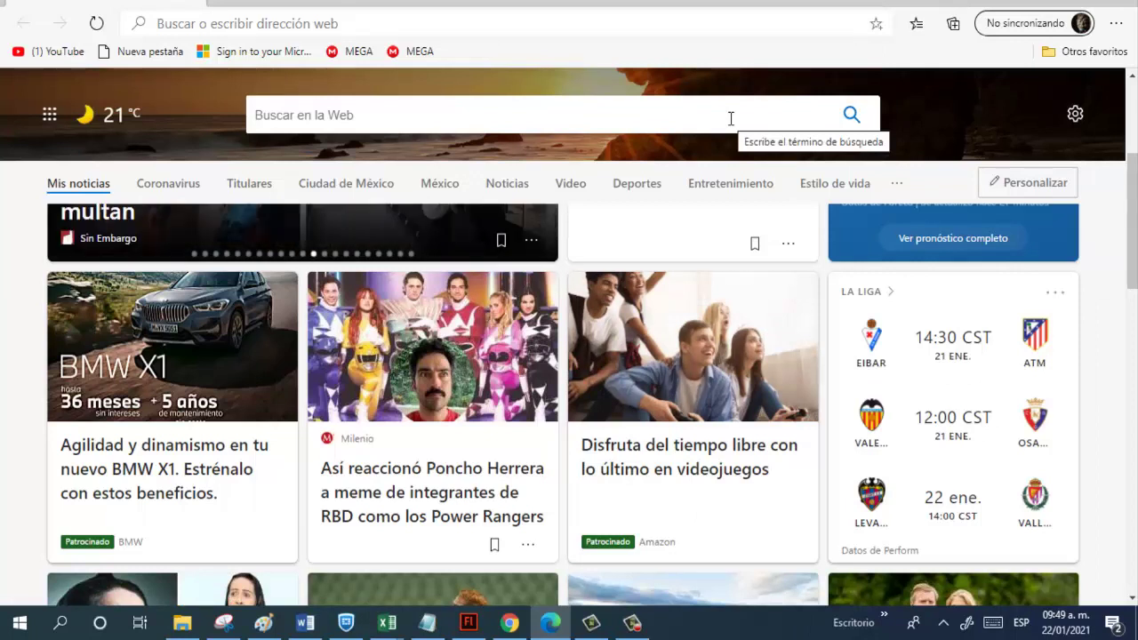
{"action": "key", "text": "super+ctrl+d"}
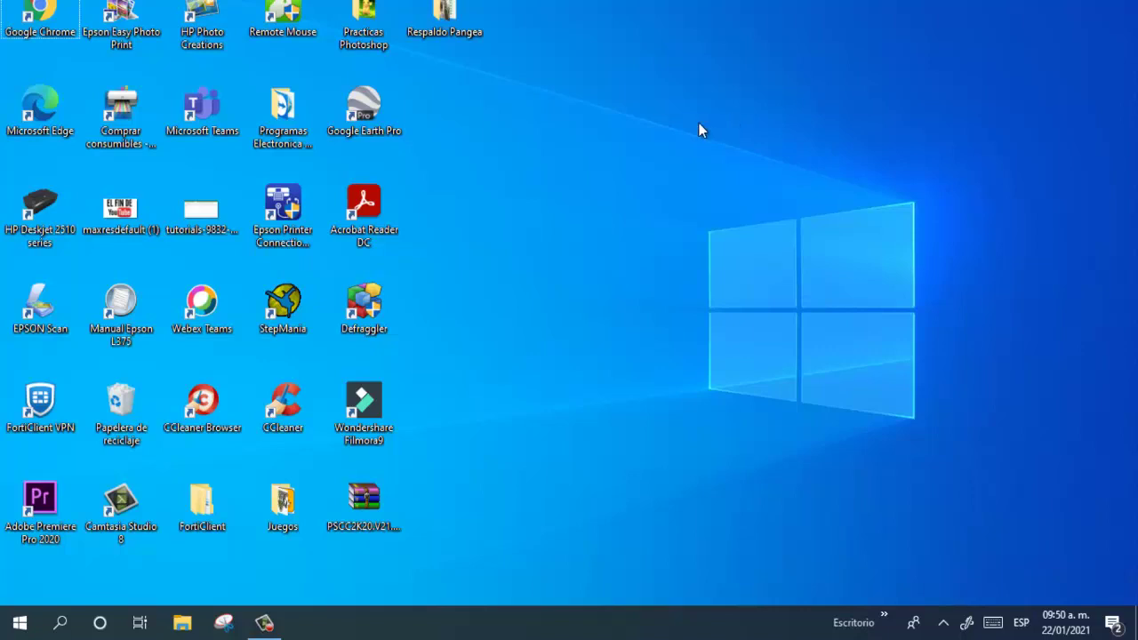
{"action": "left_click", "coordinate": [361, 98]}
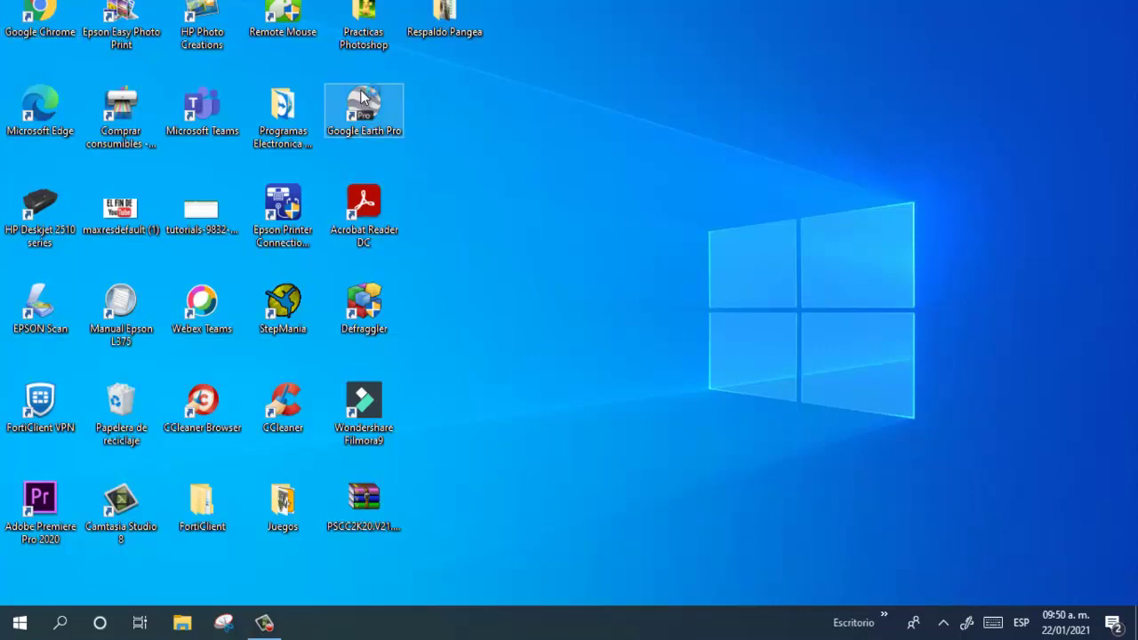
{"action": "double_click", "coordinate": [361, 97]}
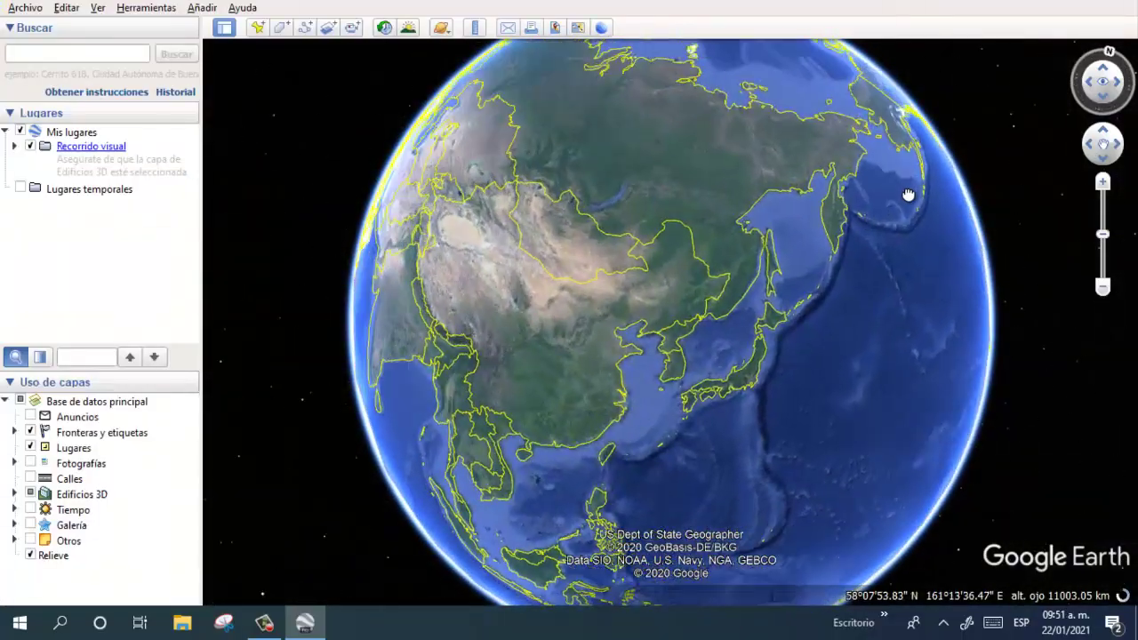
{"action": "left_click_drag", "start_coordinate": [907, 194], "coordinate": [752, 320]}
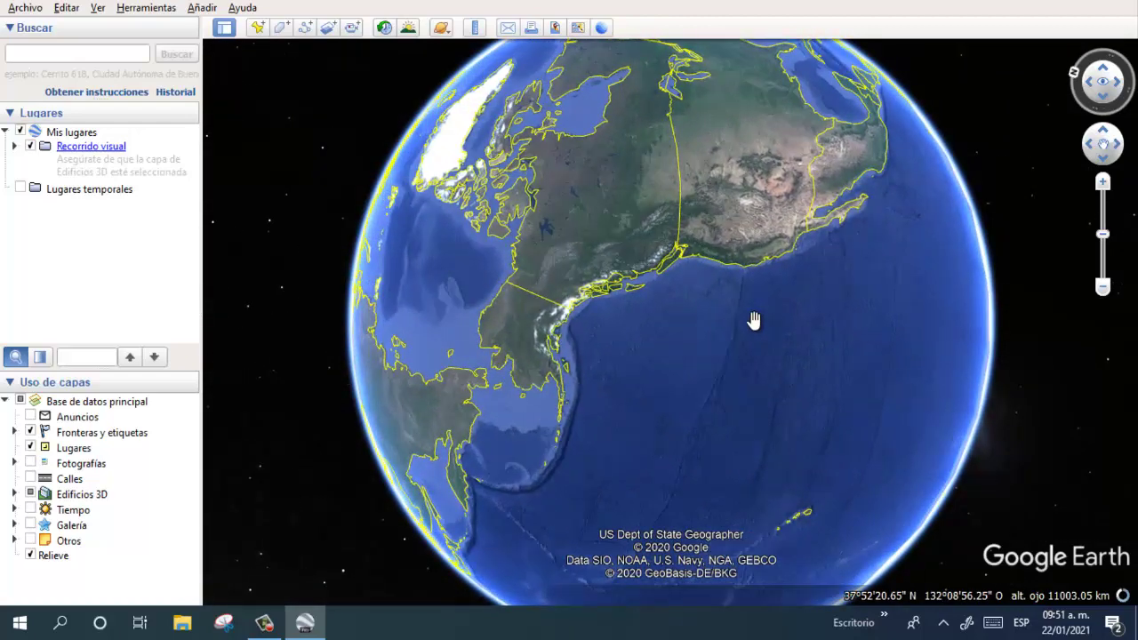
Step: Create another virtual desktop and launch Adobe Premiere Pro 2020 on it
{"action": "key", "text": "super+ctrl+d"}
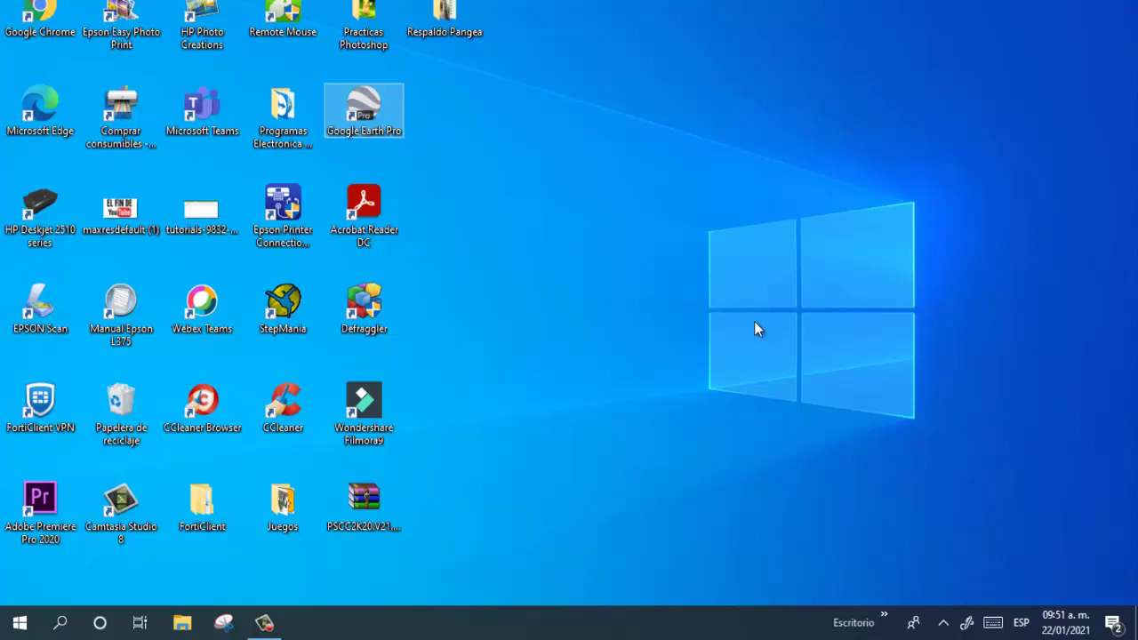
{"action": "double_click", "coordinate": [41, 505]}
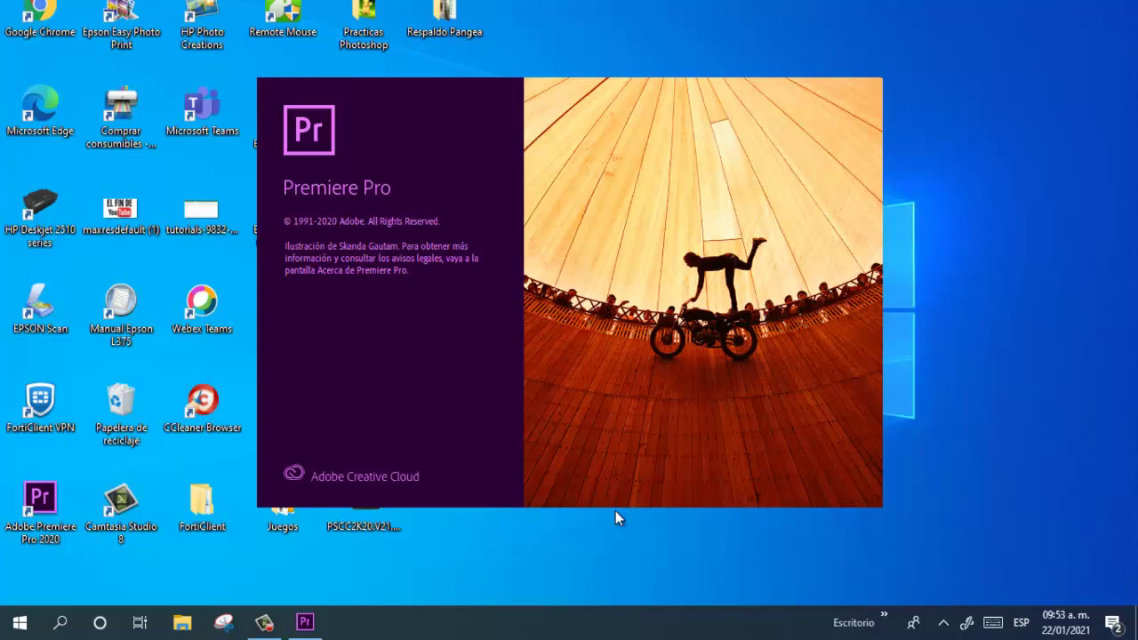
Step: Add one more empty virtual desktop, then go back to the first desktop through Task View and bring its Chrome window forward
{"action": "key", "text": "super+ctrl+d"}
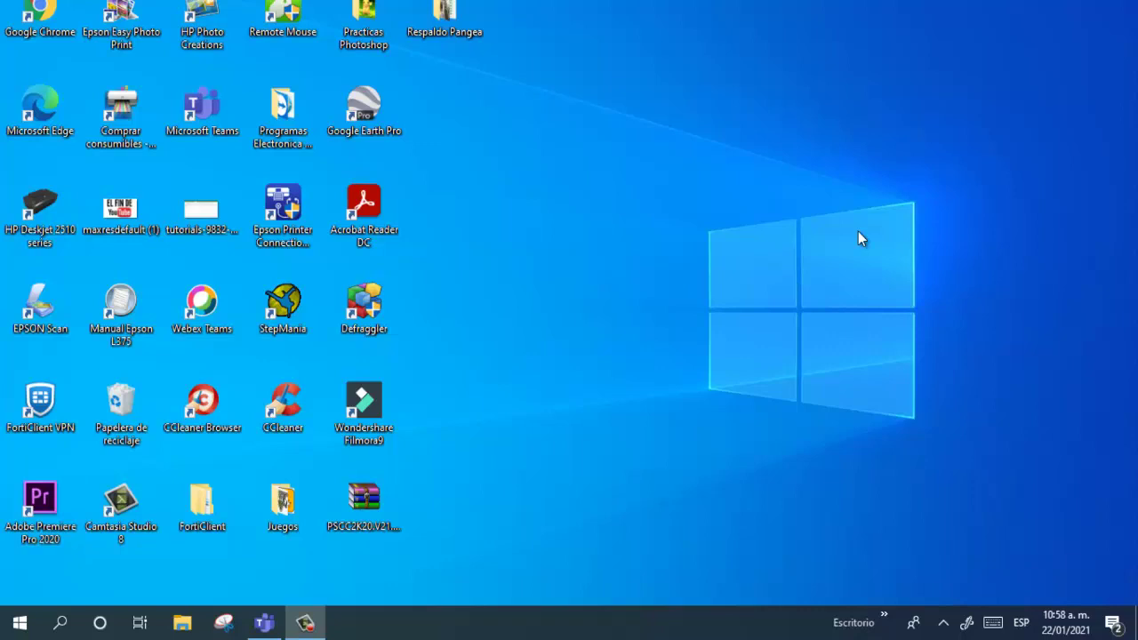
{"action": "key", "text": "super+Tab"}
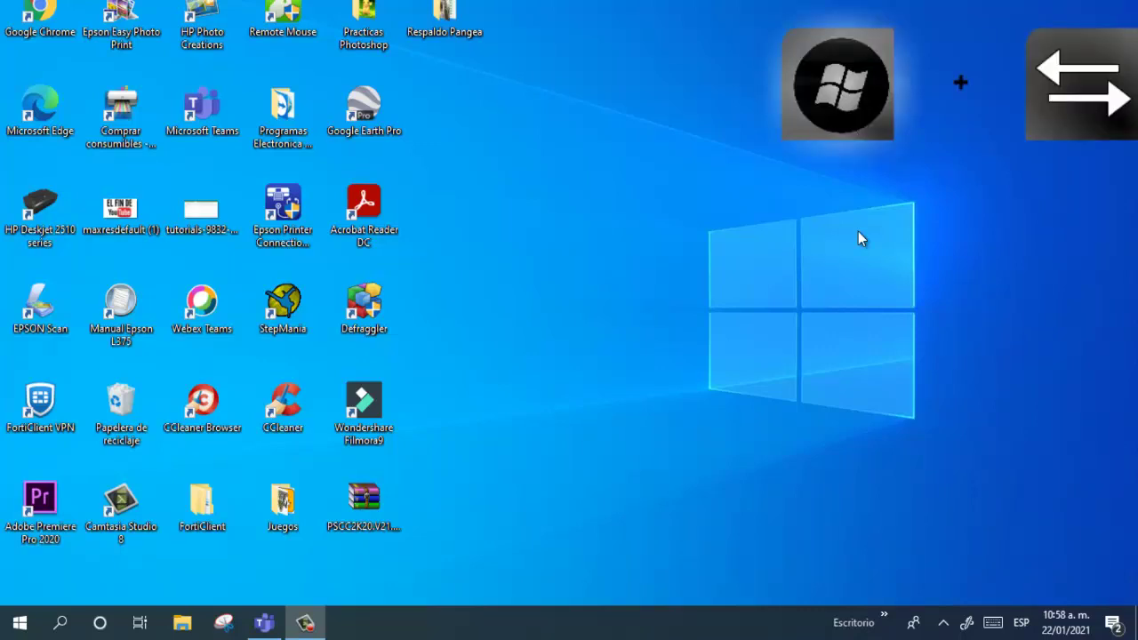
{"action": "key", "text": "super+Tab"}
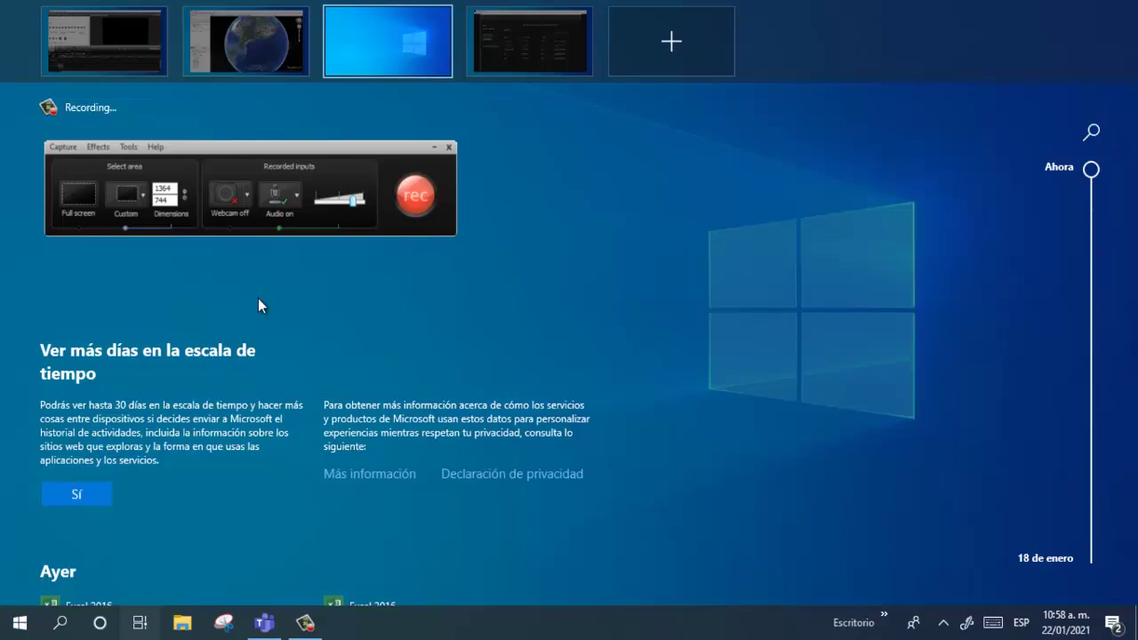
{"action": "left_click", "coordinate": [125, 40]}
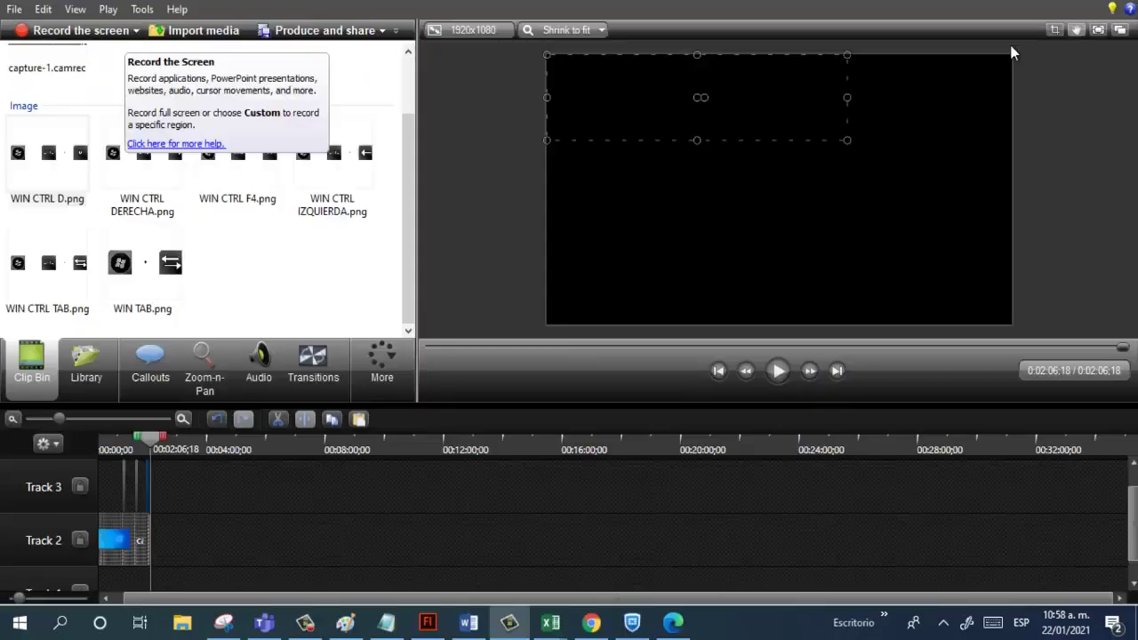
{"action": "key", "text": "super+ctrl+Right"}
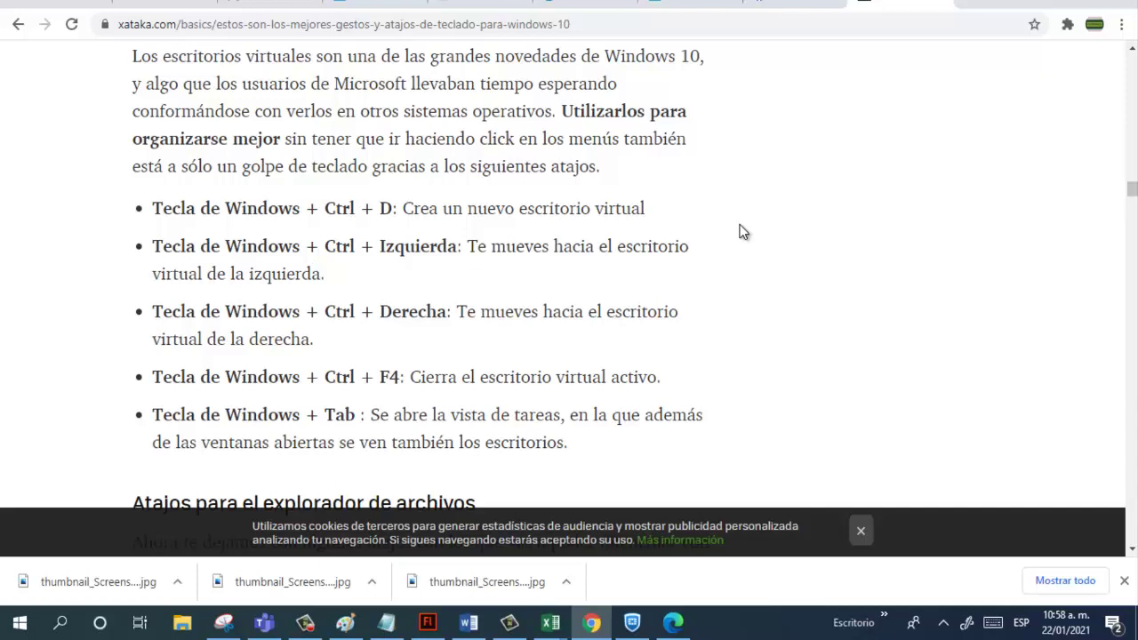
Step: Review the first desktop's open windows and the activity timeline in Task View
{"action": "key", "text": "super+Tab"}
{"action": "scroll", "coordinate": [542, 305], "scroll_direction": "down", "scroll_amount": 3}
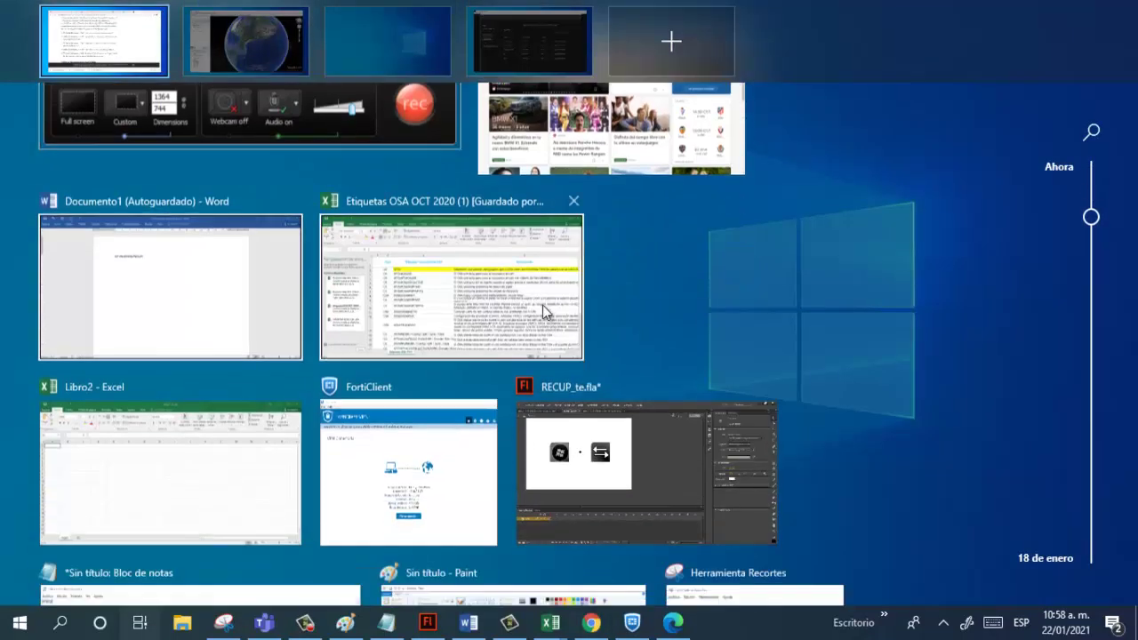
{"action": "scroll", "coordinate": [542, 305], "scroll_direction": "down", "scroll_amount": 10}
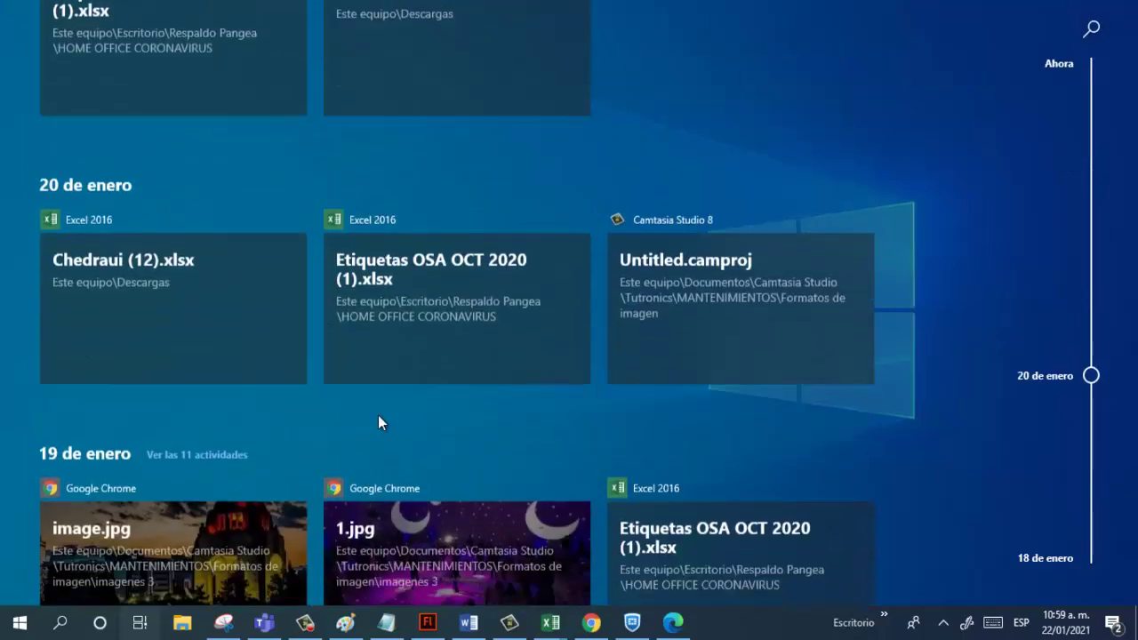
{"action": "scroll", "coordinate": [377, 422], "scroll_direction": "up", "scroll_amount": 10}
{"action": "scroll", "coordinate": [406, 378], "scroll_direction": "down", "scroll_amount": 2}
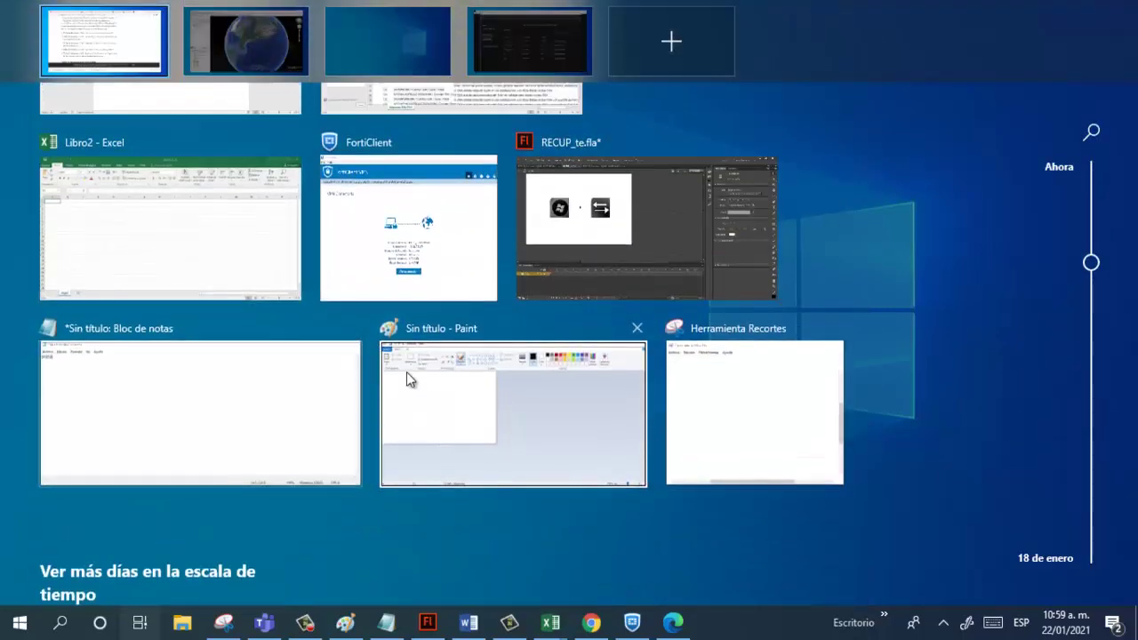
{"action": "scroll", "coordinate": [406, 374], "scroll_direction": "up", "scroll_amount": 1}
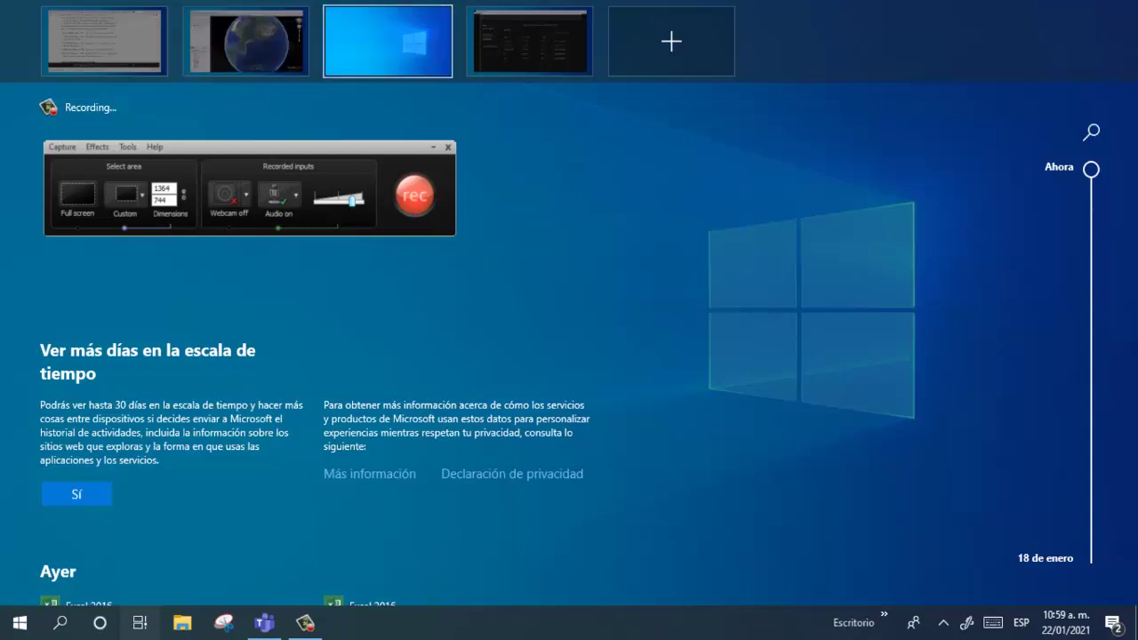
Step: Close the fourth and third virtual desktops from Task View, then leave the view
{"action": "mouse_move", "coordinate": [505, 34]}
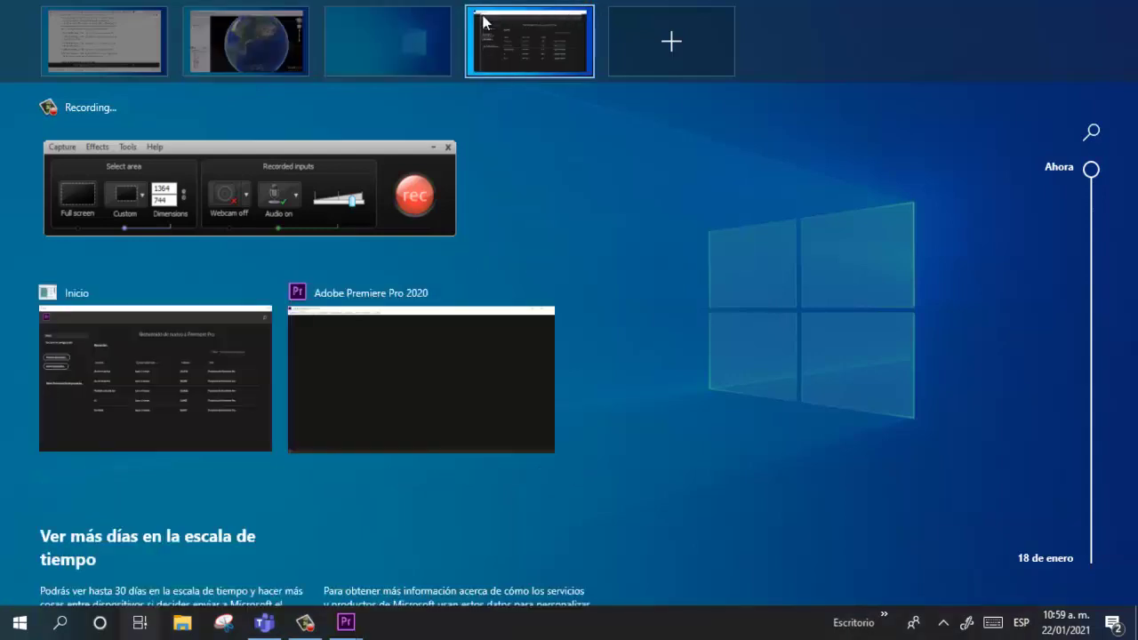
{"action": "left_click", "coordinate": [586, 3]}
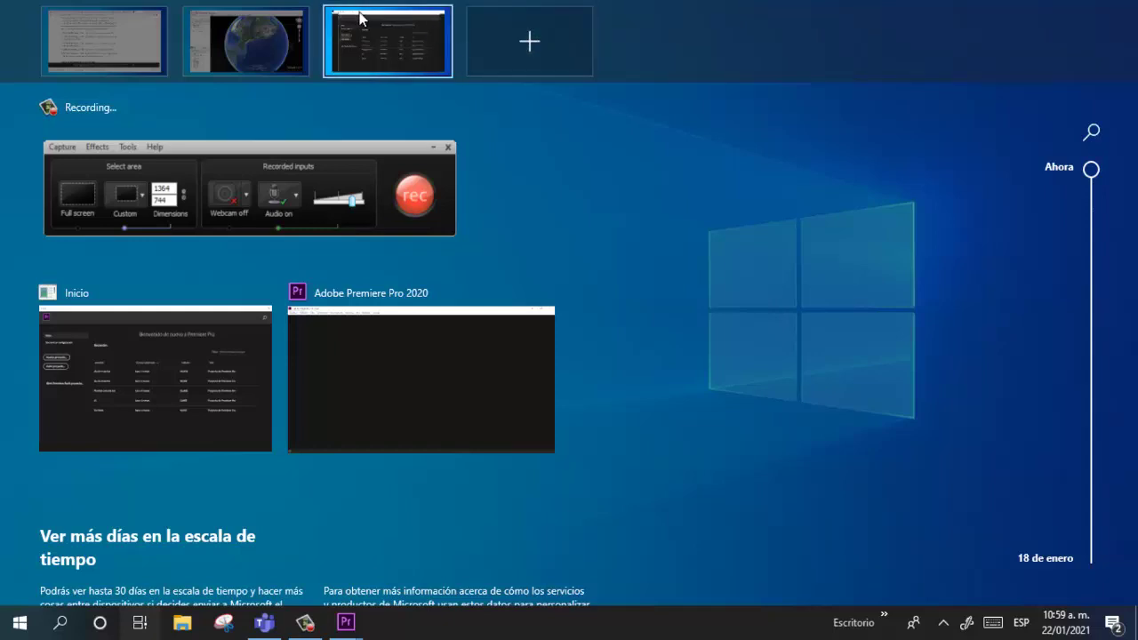
{"action": "left_click", "coordinate": [441, 5]}
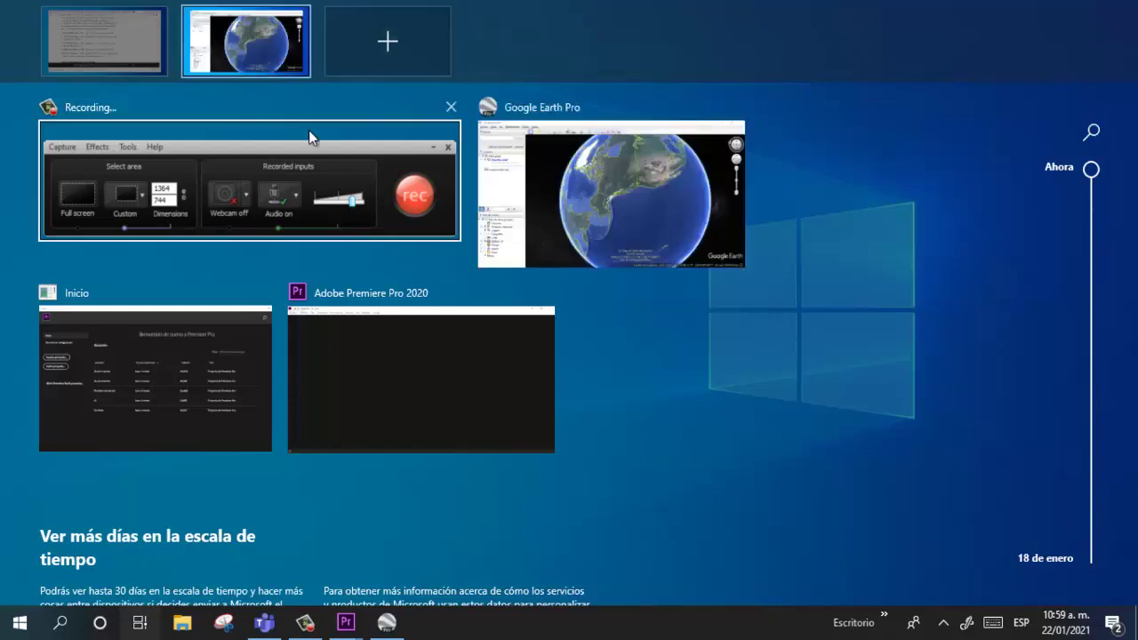
{"action": "key", "text": "Escape"}
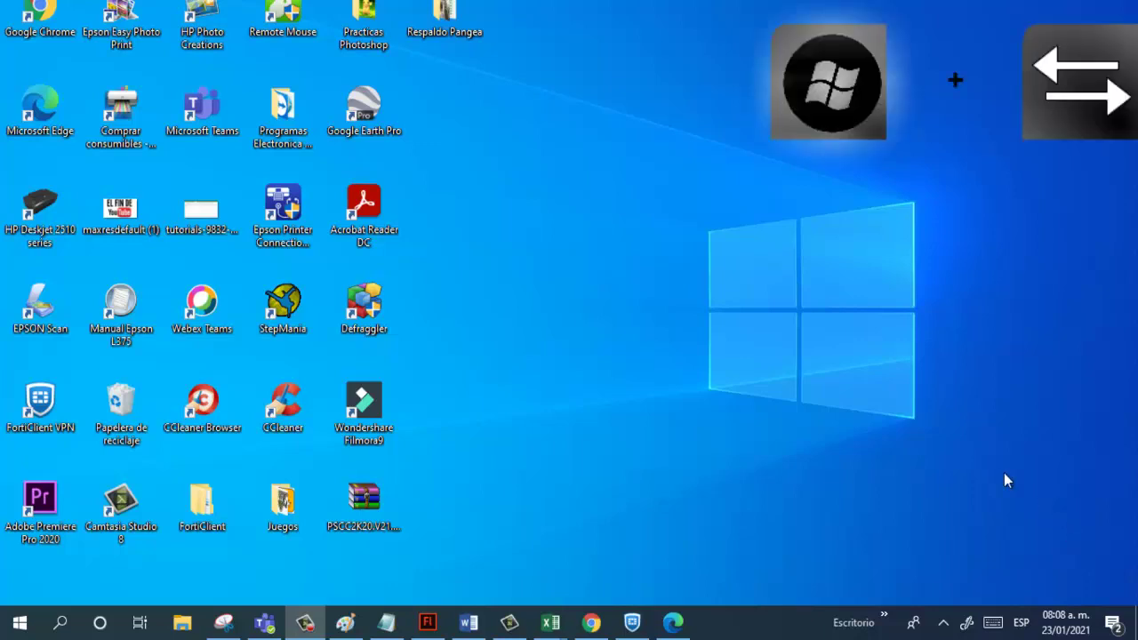
Step: Open Task View and preview the second virtual desktop
{"action": "key", "text": "super+Tab"}
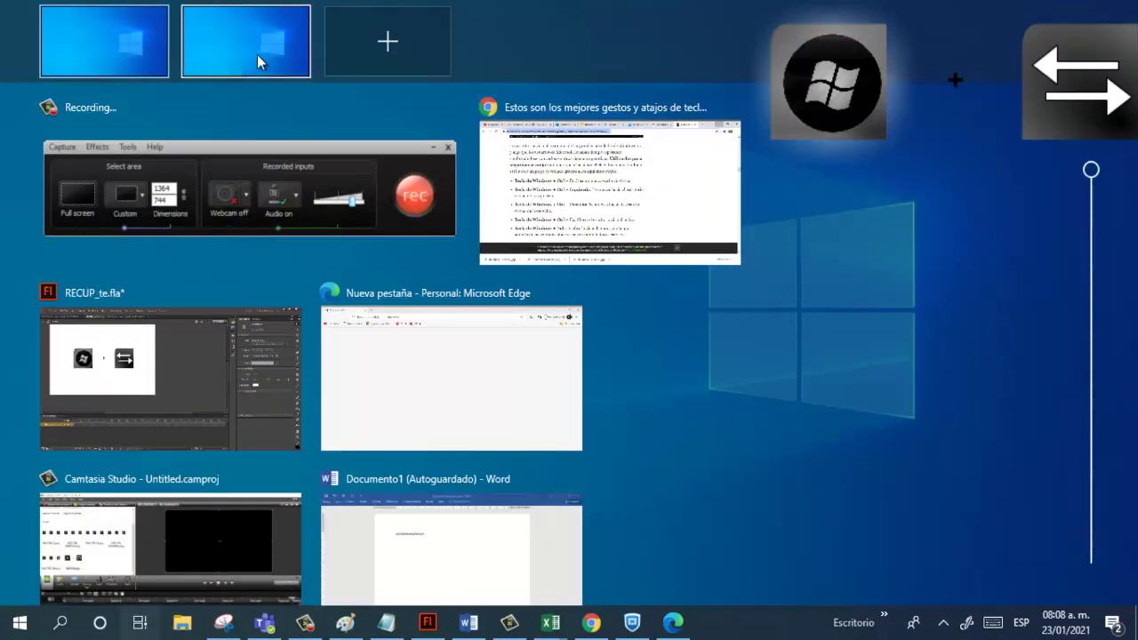
{"action": "mouse_move", "coordinate": [200, 41]}
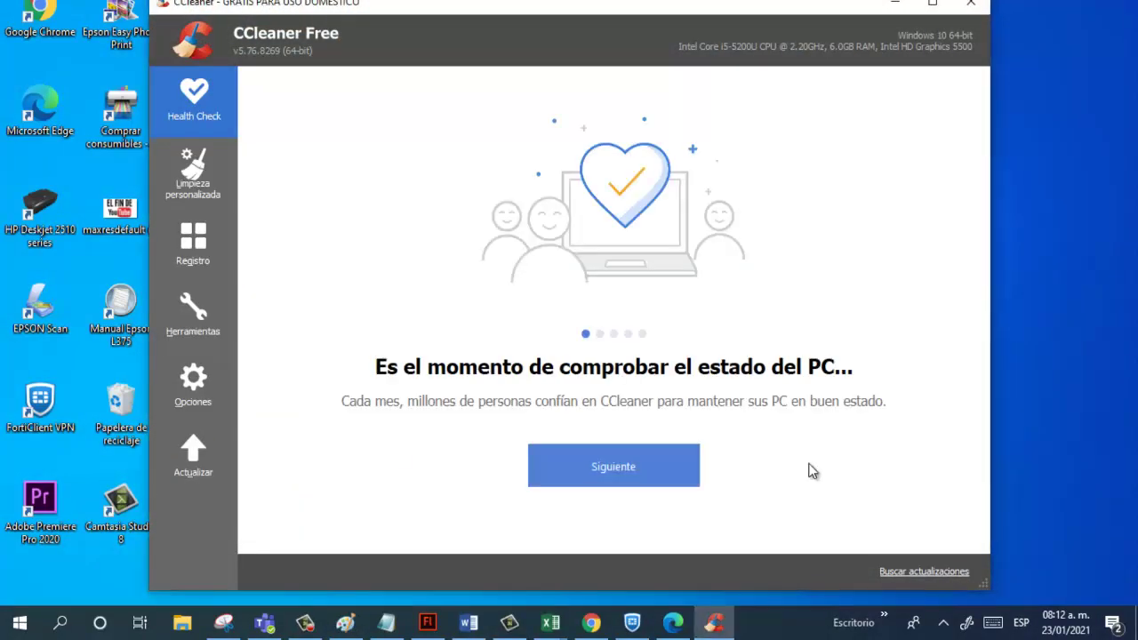
Step: Switch back and forth between adjacent virtual desktops, moving on from the CCleaner desktop to the one with Google Earth and Word
{"action": "key", "text": "super+ctrl+Right"}
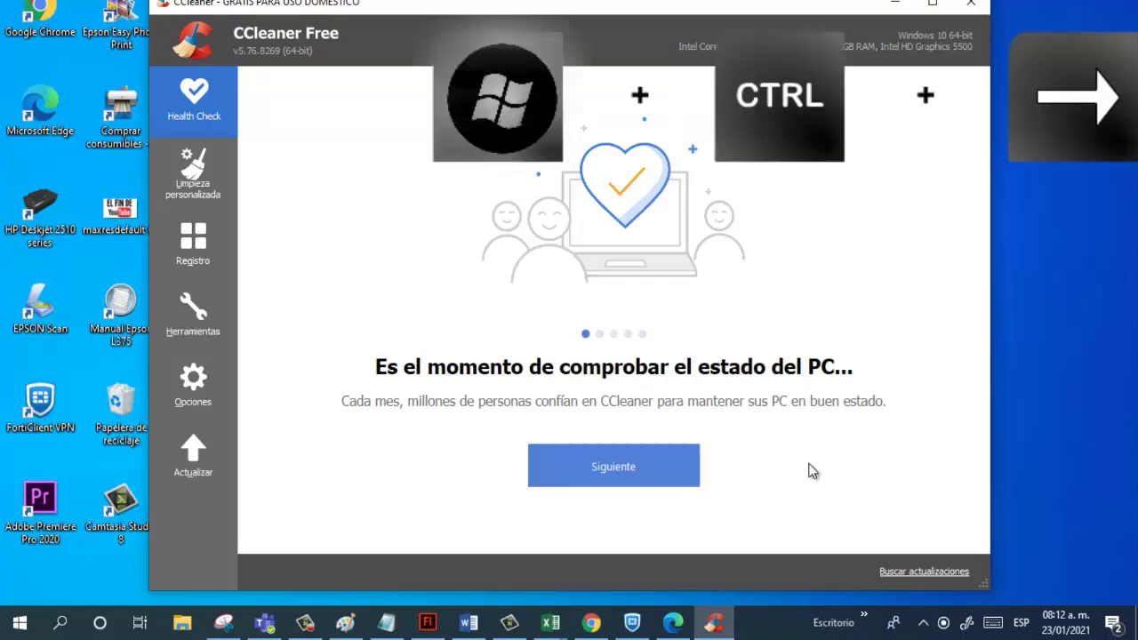
{"action": "key", "text": "super+ctrl+Left"}
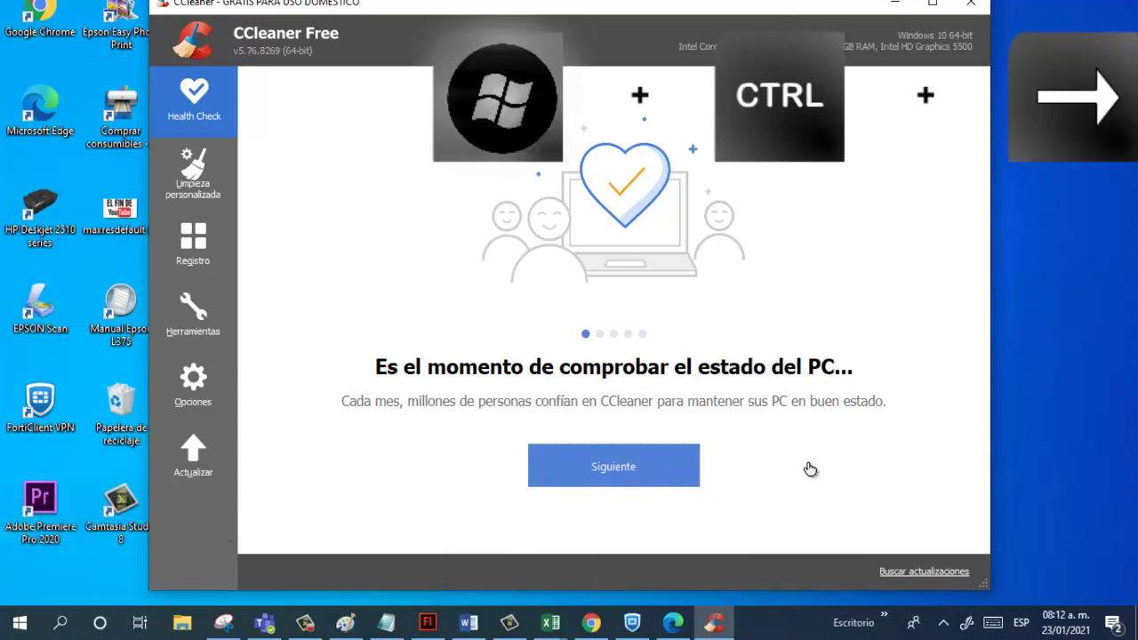
{"action": "key", "text": "super+ctrl+Right"}
{"action": "key", "text": "super+ctrl+Right"}
{"action": "key", "text": "super+ctrl+Right"}
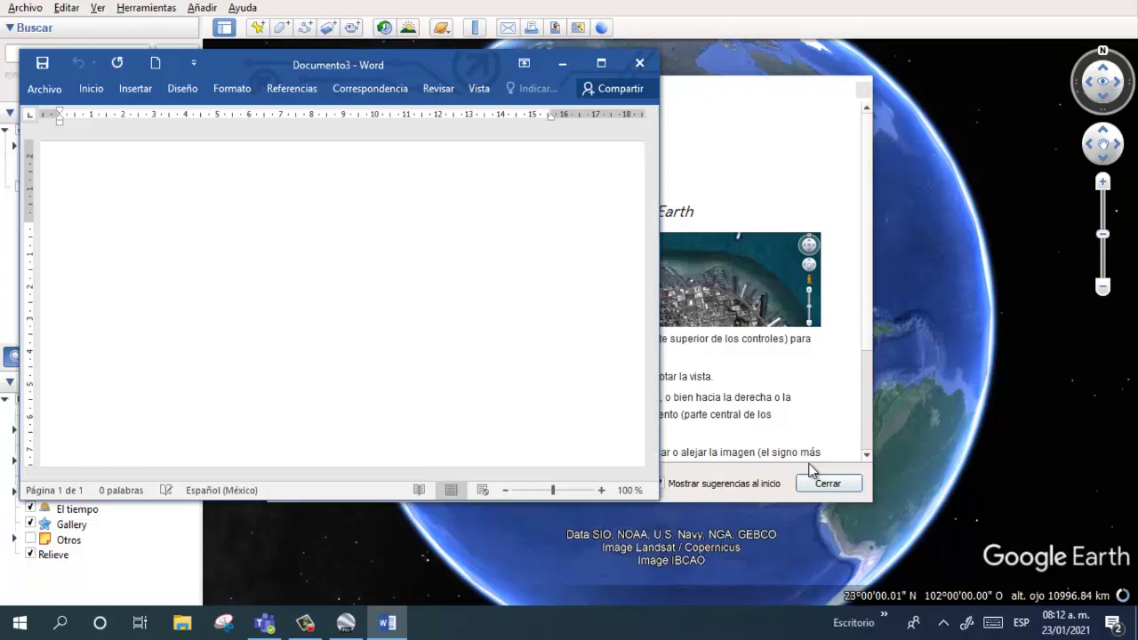
Step: Return to the CCleaner desktop, cycle forward to the Google Earth and Word desktop, and step back to the File Explorer desktop
{"action": "key", "text": "super+ctrl+Left"}
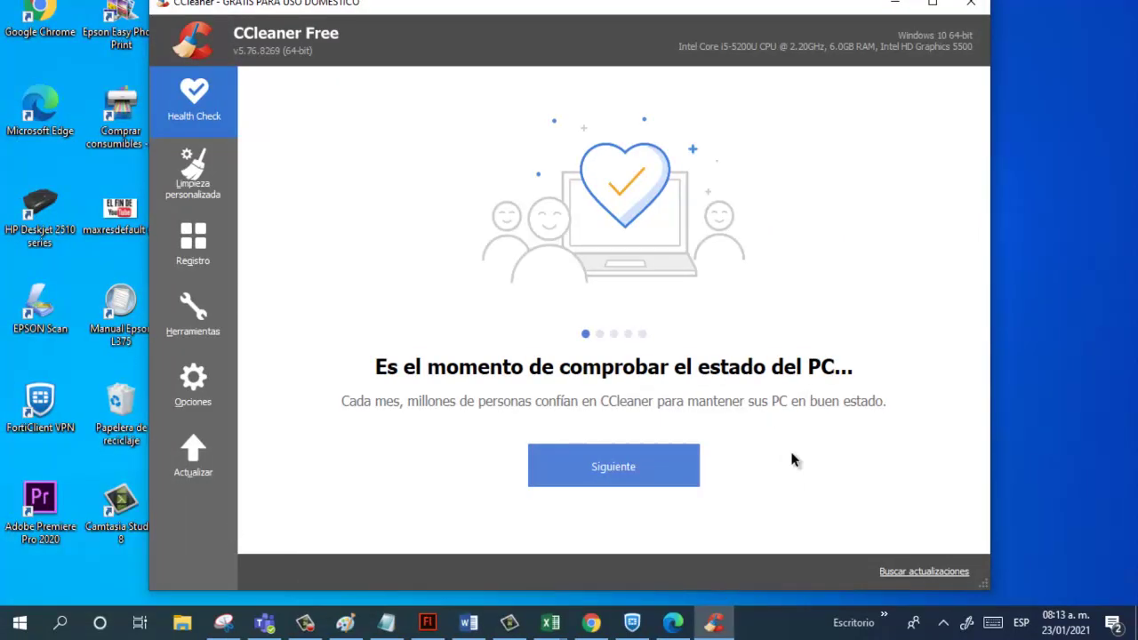
{"action": "key", "text": "super+ctrl+Right"}
{"action": "key", "text": "super+ctrl+Right"}
{"action": "key", "text": "super+ctrl+Right"}
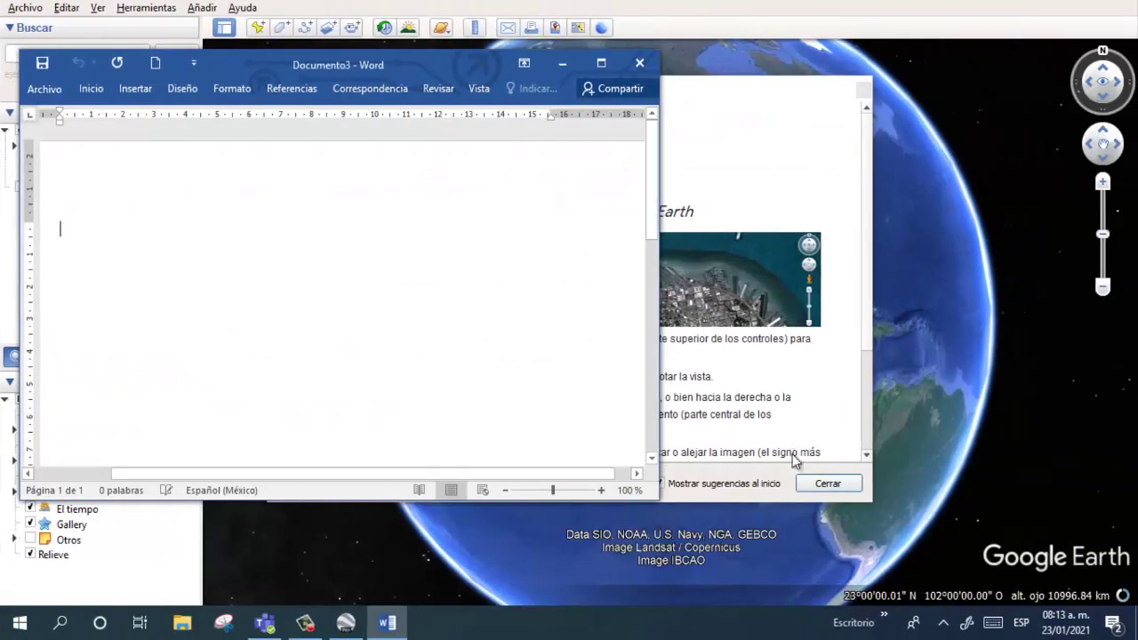
{"action": "key", "text": "super+ctrl+Left"}
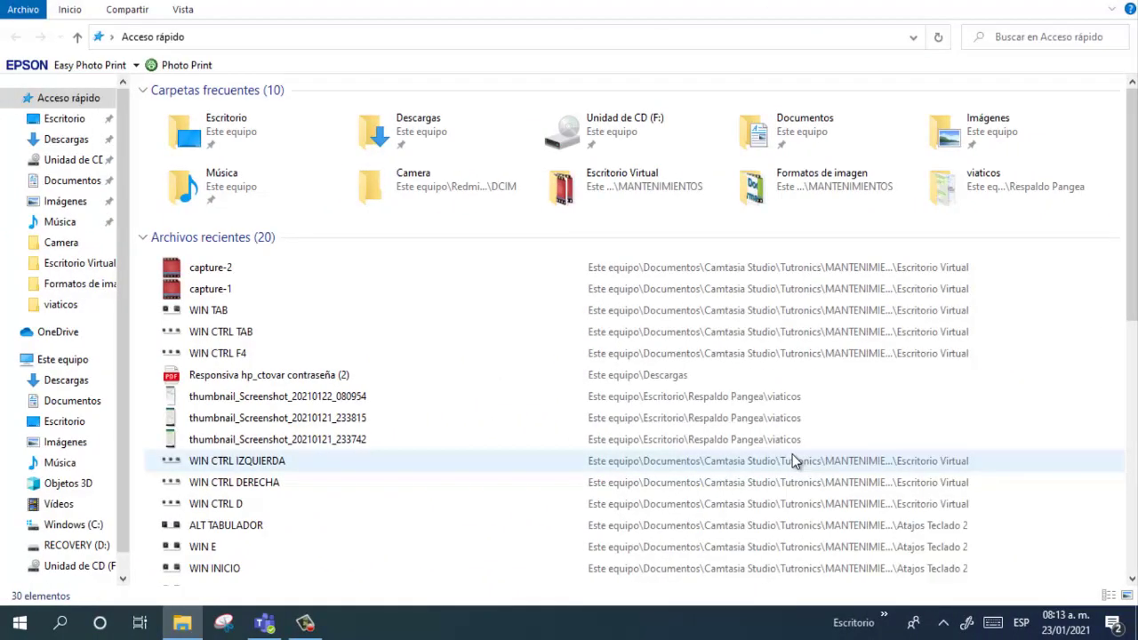
Step: Switch forward to the desktop with Google Earth and Word, and close the blank Word document
{"action": "key", "text": "super+ctrl+Right"}
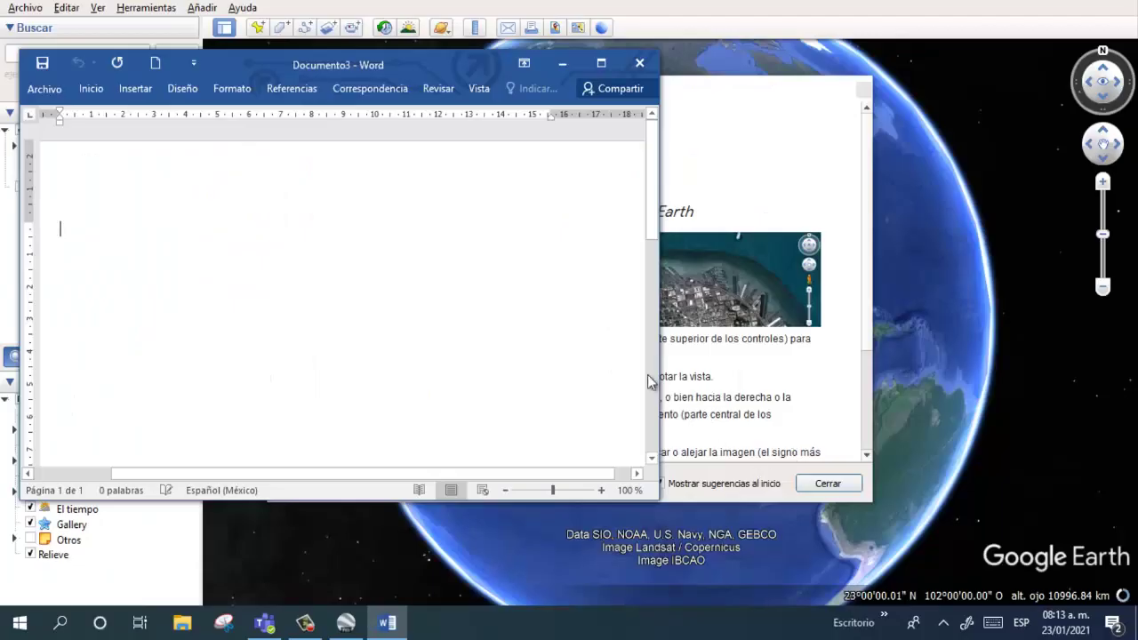
{"action": "left_click", "coordinate": [639, 68]}
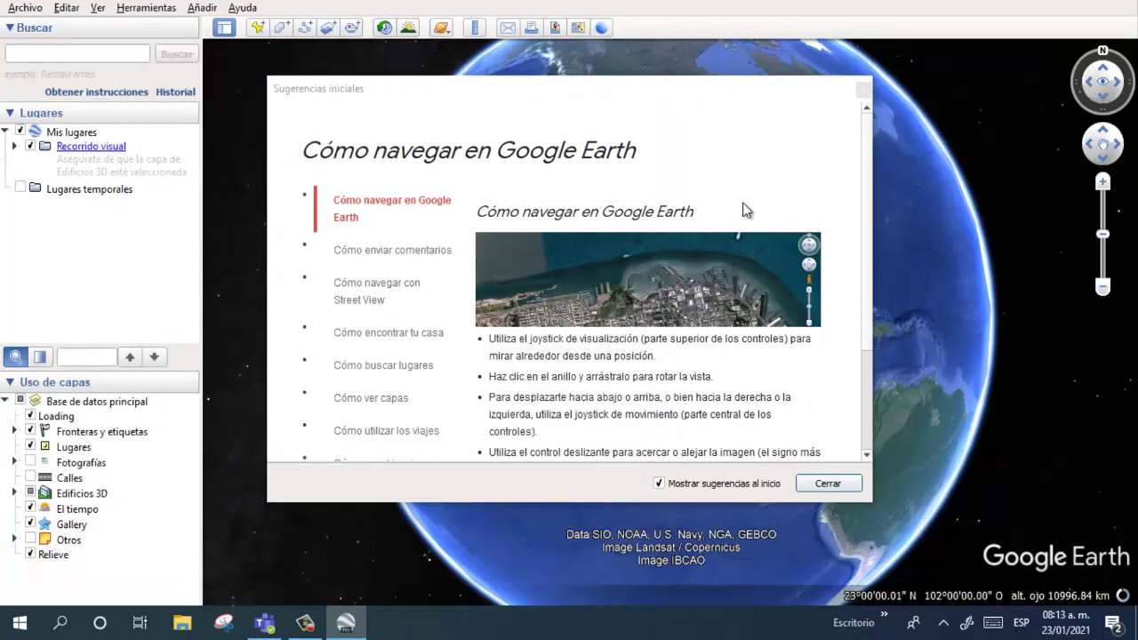
Step: Open Task View and close the third and second virtual desktops so their windows move to the first one
{"action": "key", "text": "super+Tab"}
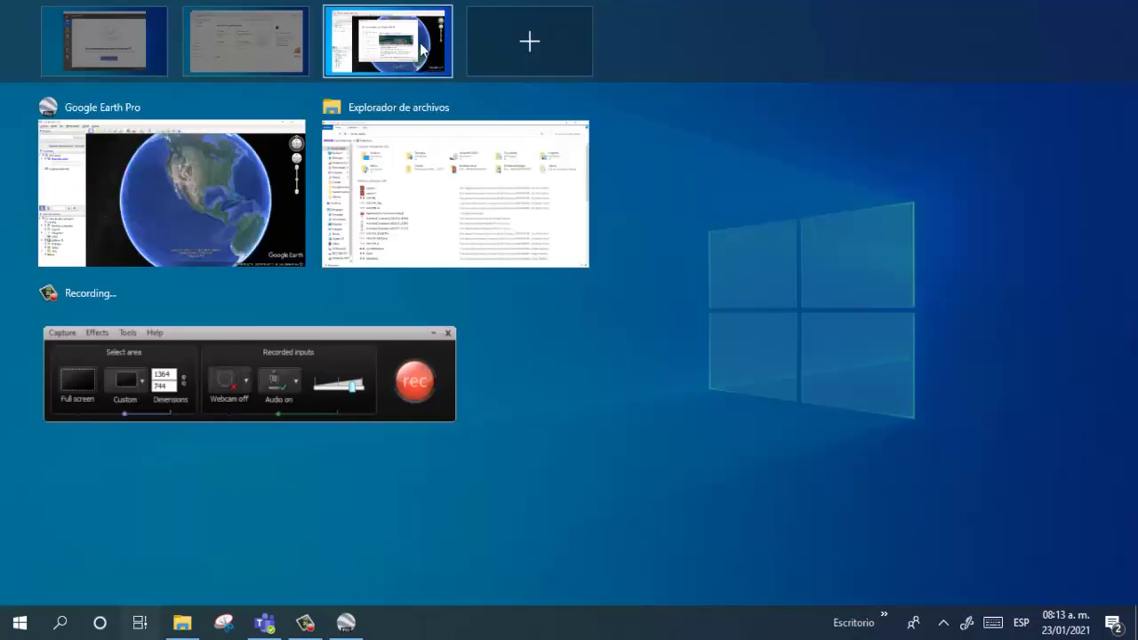
{"action": "left_click", "coordinate": [444, 6]}
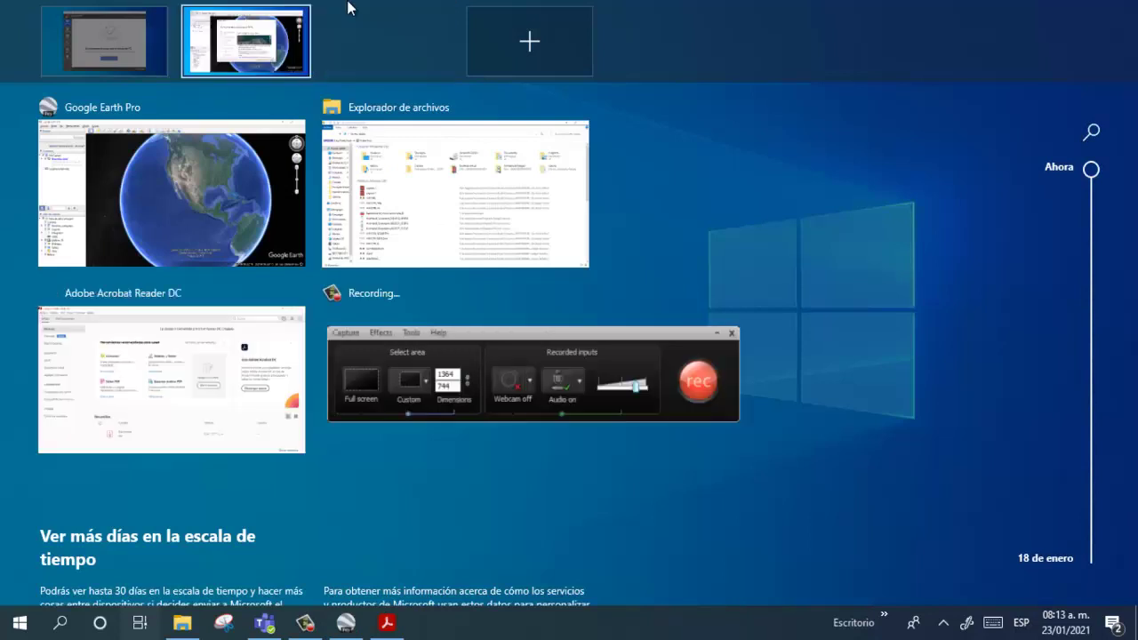
{"action": "left_click", "coordinate": [299, 5]}
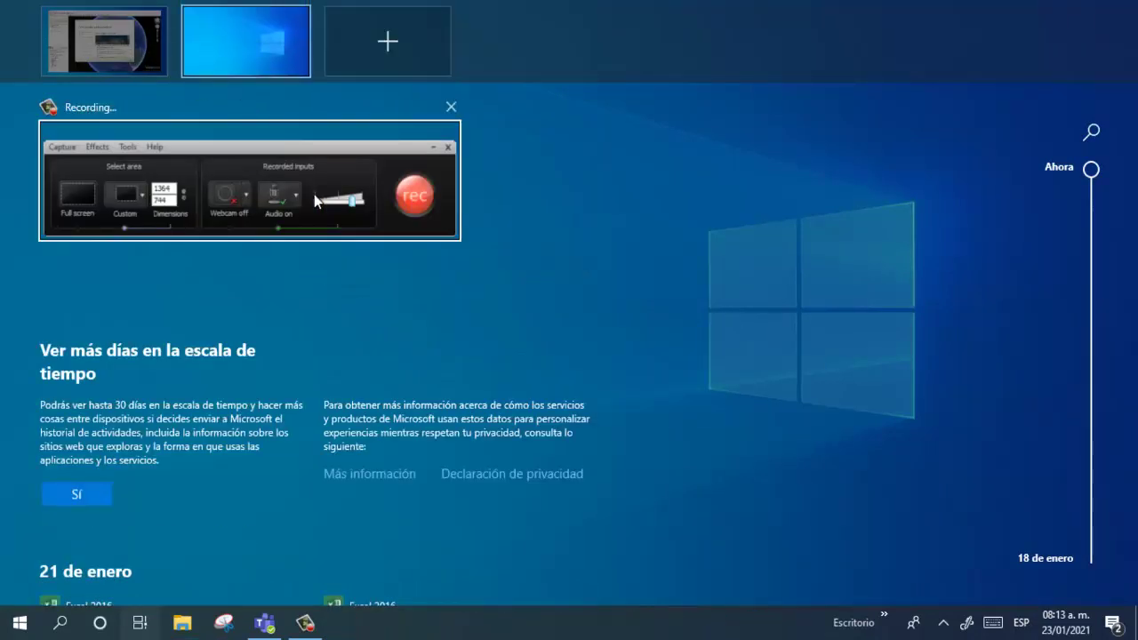
Step: Return to the first virtual desktop and close the initial tips dialog in Google Earth
{"action": "left_click", "coordinate": [104, 42]}
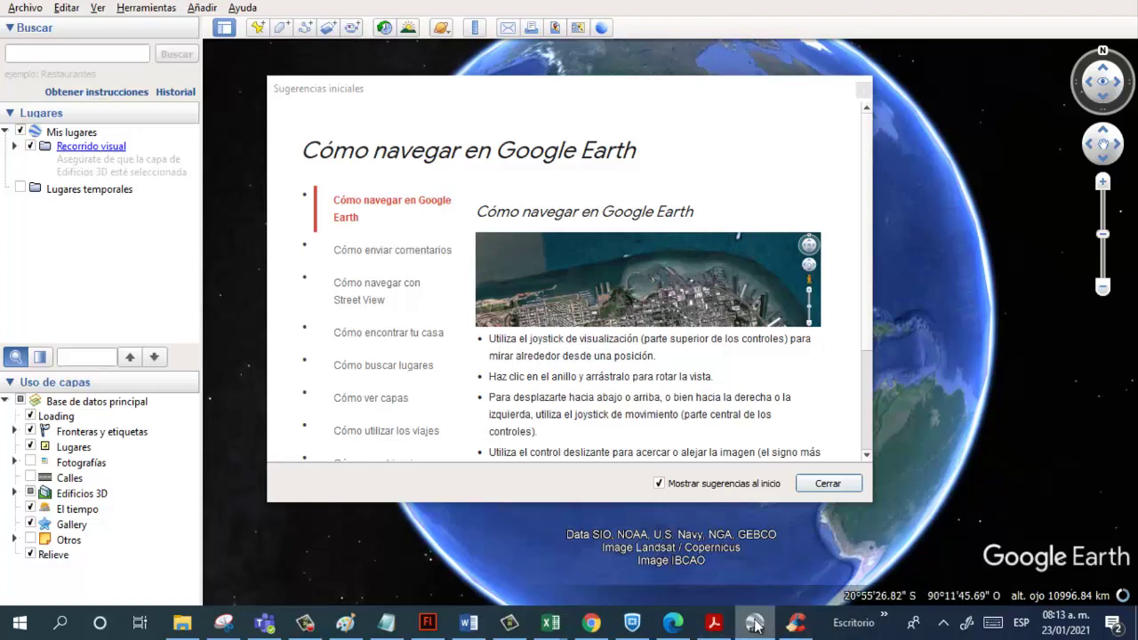
{"action": "left_click", "coordinate": [827, 482]}
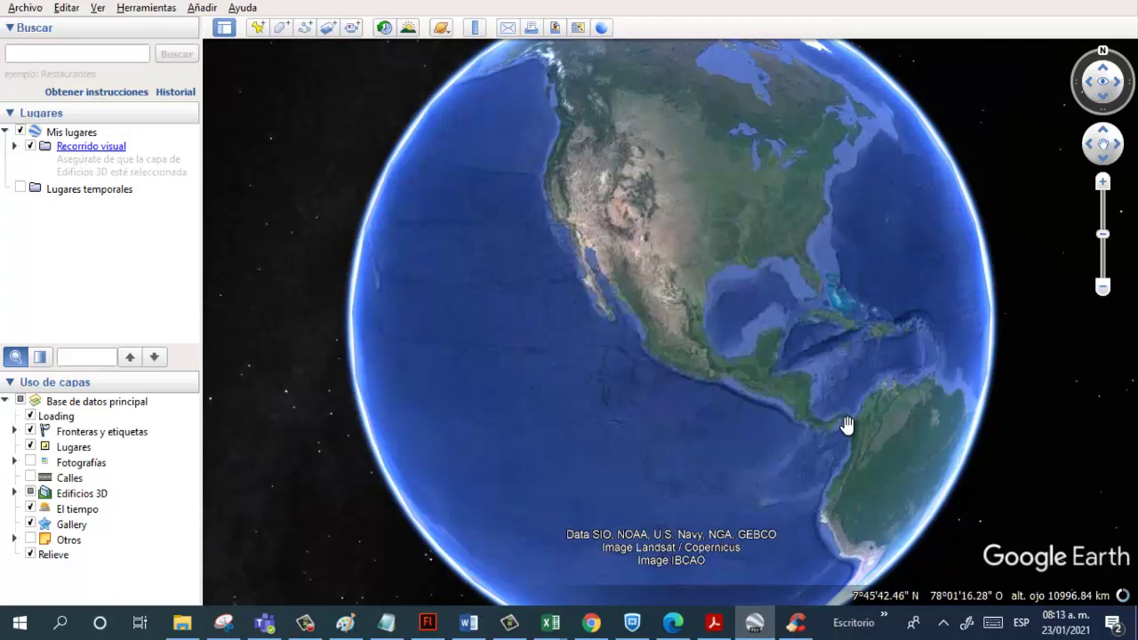